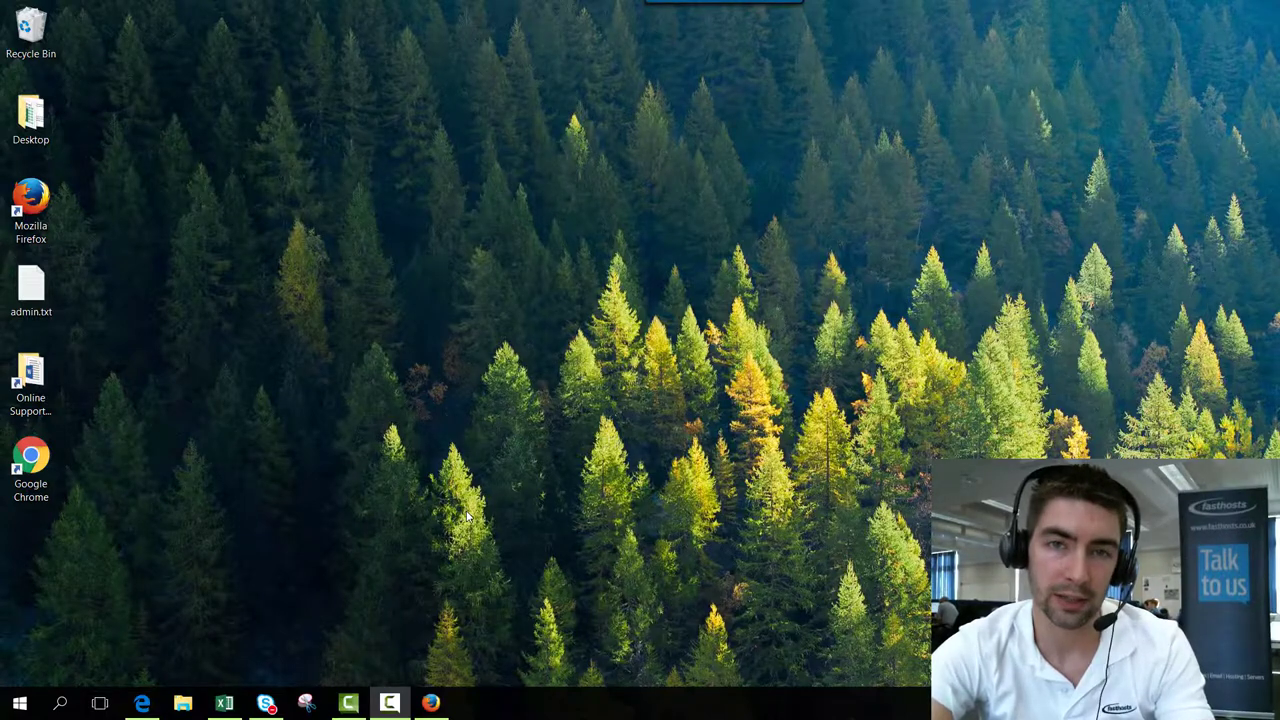
Step: Sign in to the Fasthosts Control Panel from the homepage using the saved credentials
{"action": "left_click", "coordinate": [430, 703]}
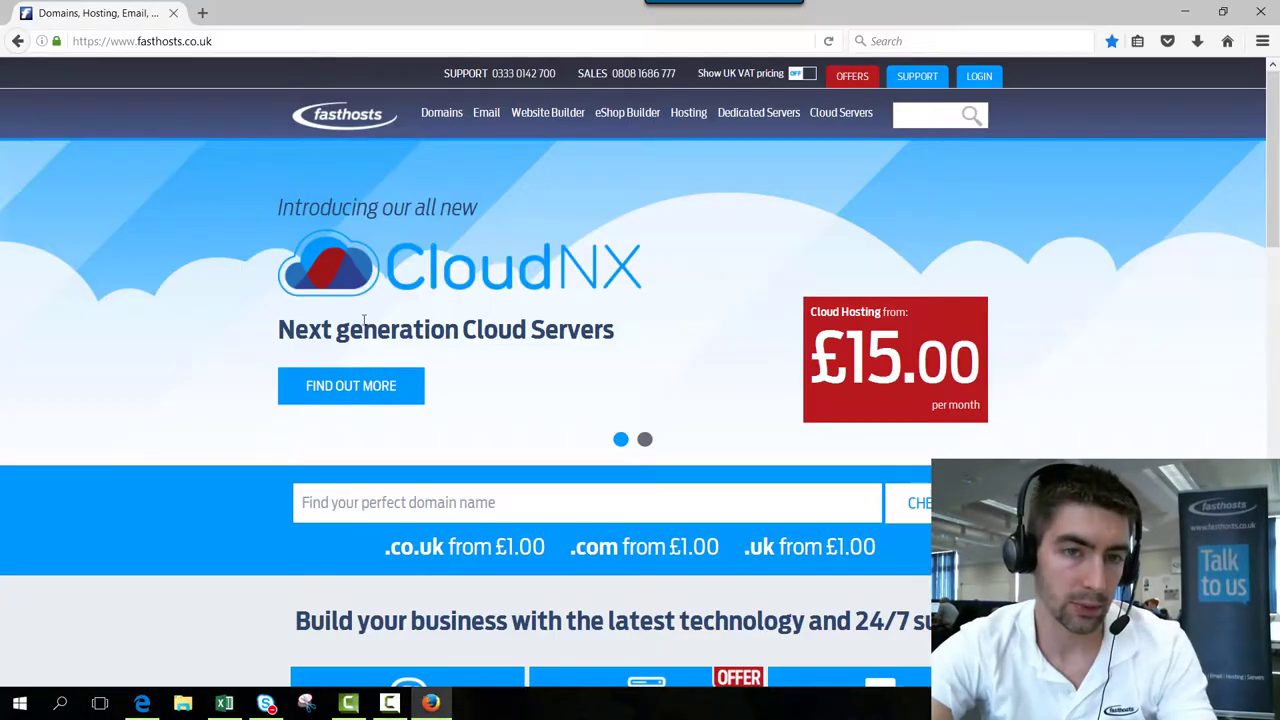
{"action": "left_click", "coordinate": [980, 77]}
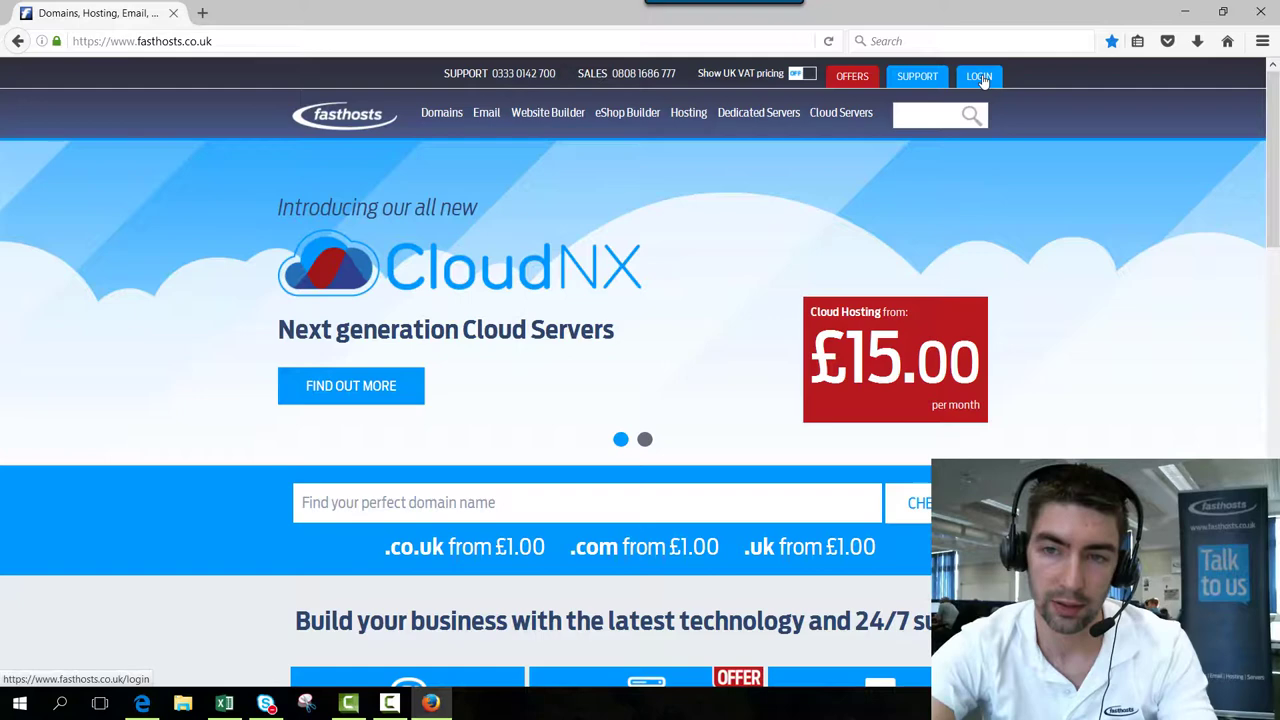
{"action": "scroll", "coordinate": [329, 271], "scroll_direction": "down", "scroll_amount": 3}
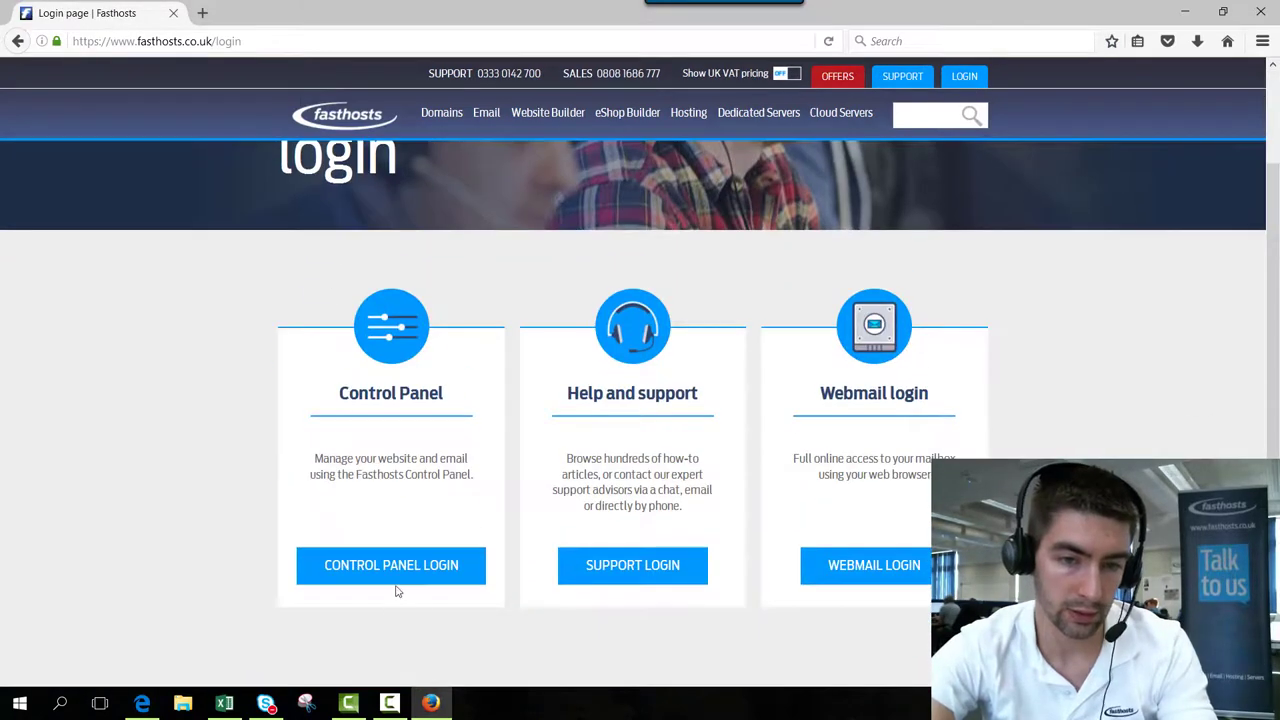
{"action": "left_click", "coordinate": [393, 575]}
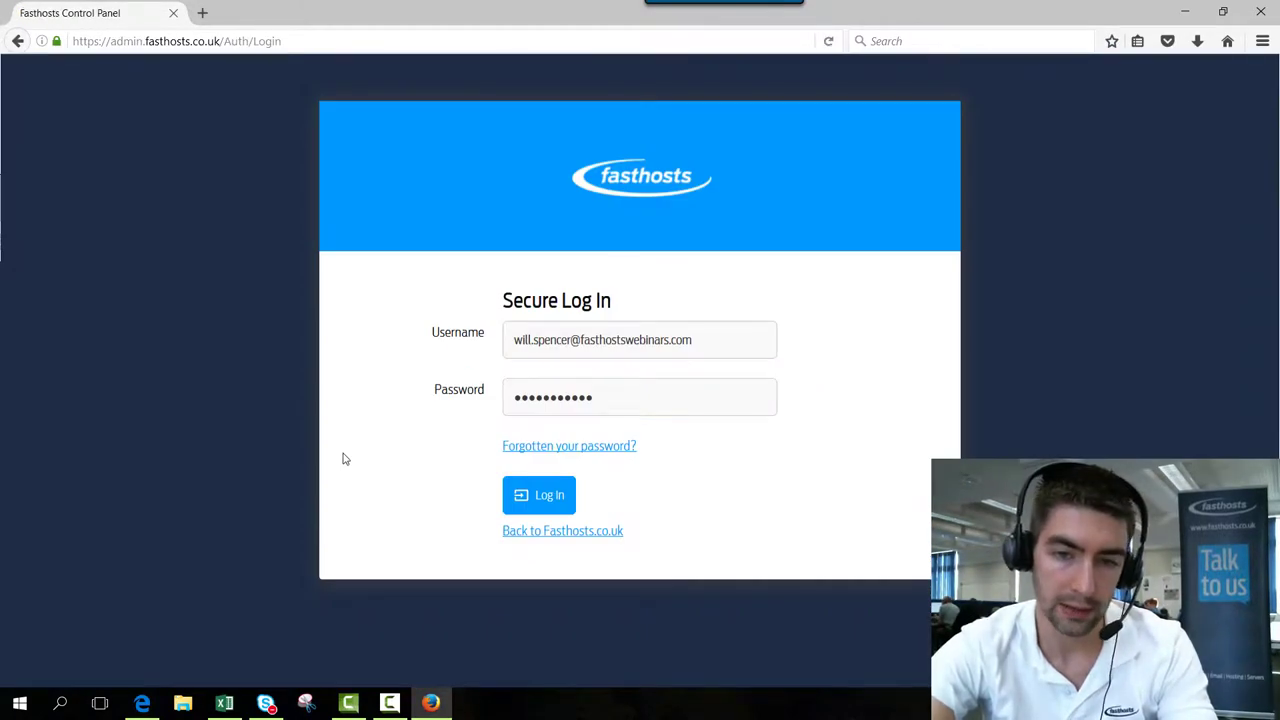
{"action": "left_click", "coordinate": [540, 498]}
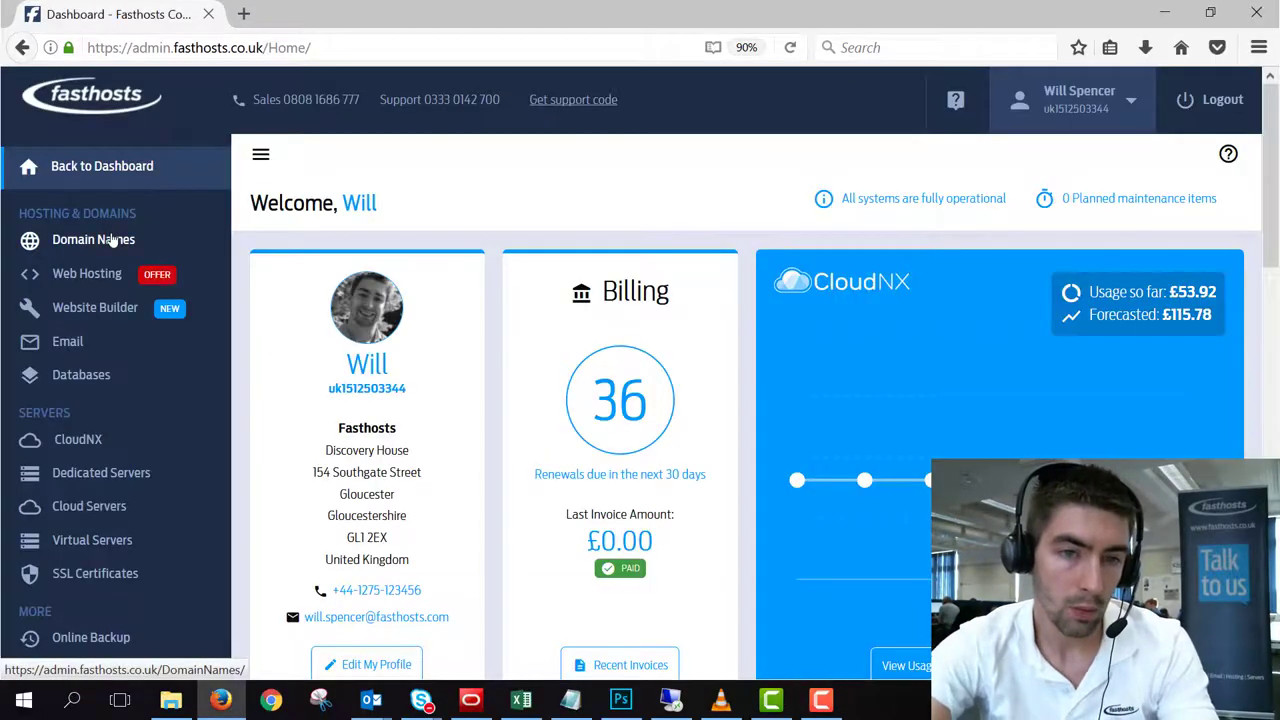
Step: Check whether admin.co.uk can be transferred in from the Domain Names Transfer tab
{"action": "left_click", "coordinate": [113, 240]}
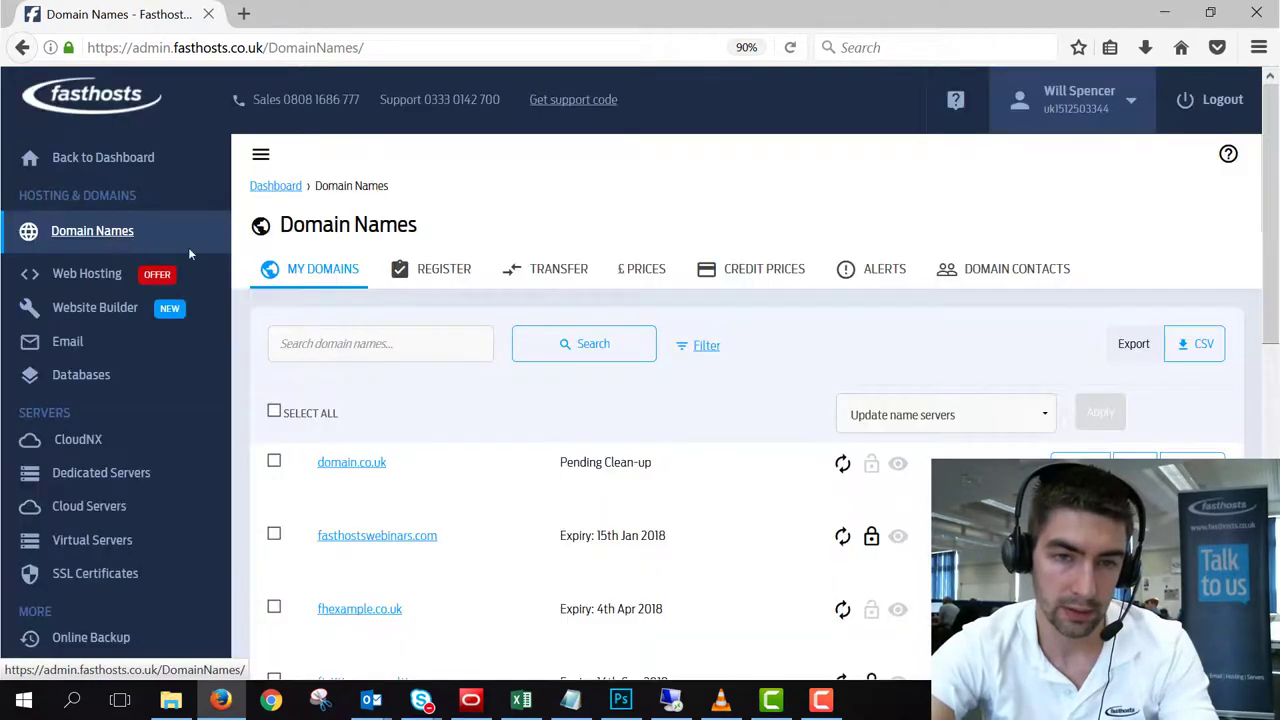
{"action": "left_click", "coordinate": [556, 277]}
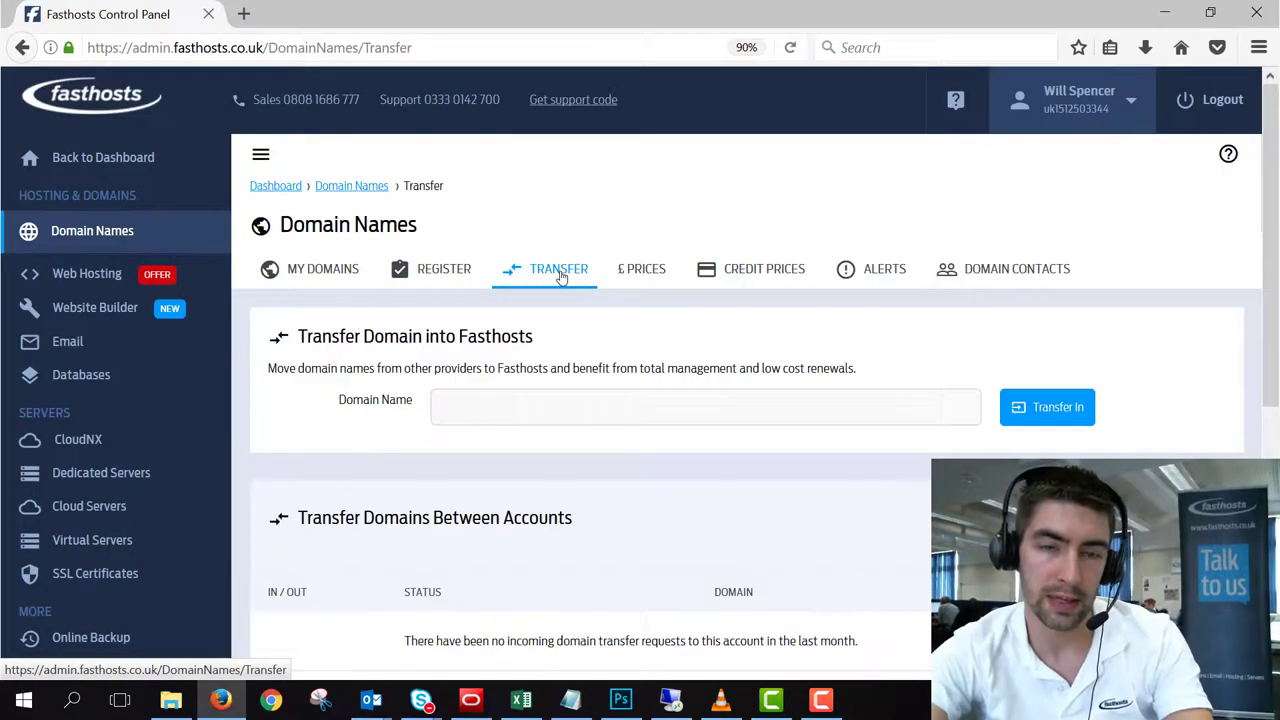
{"action": "left_click", "coordinate": [492, 410]}
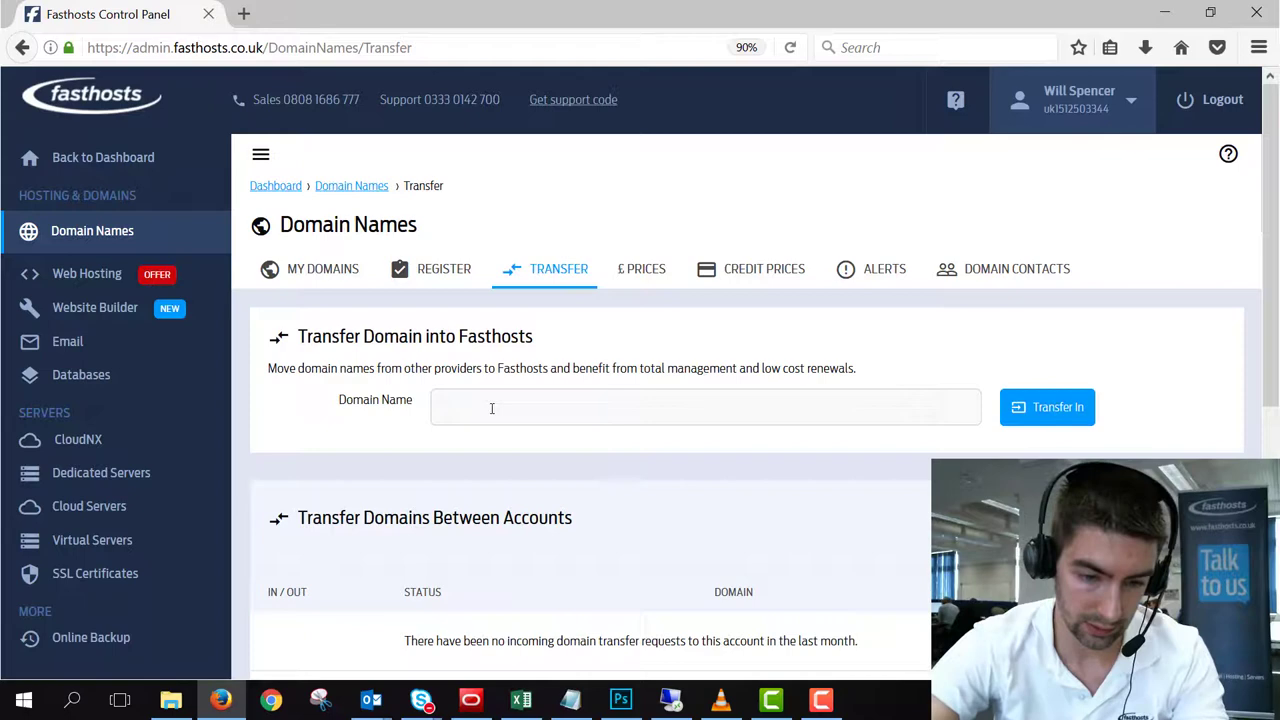
{"action": "type", "text": "admin"}
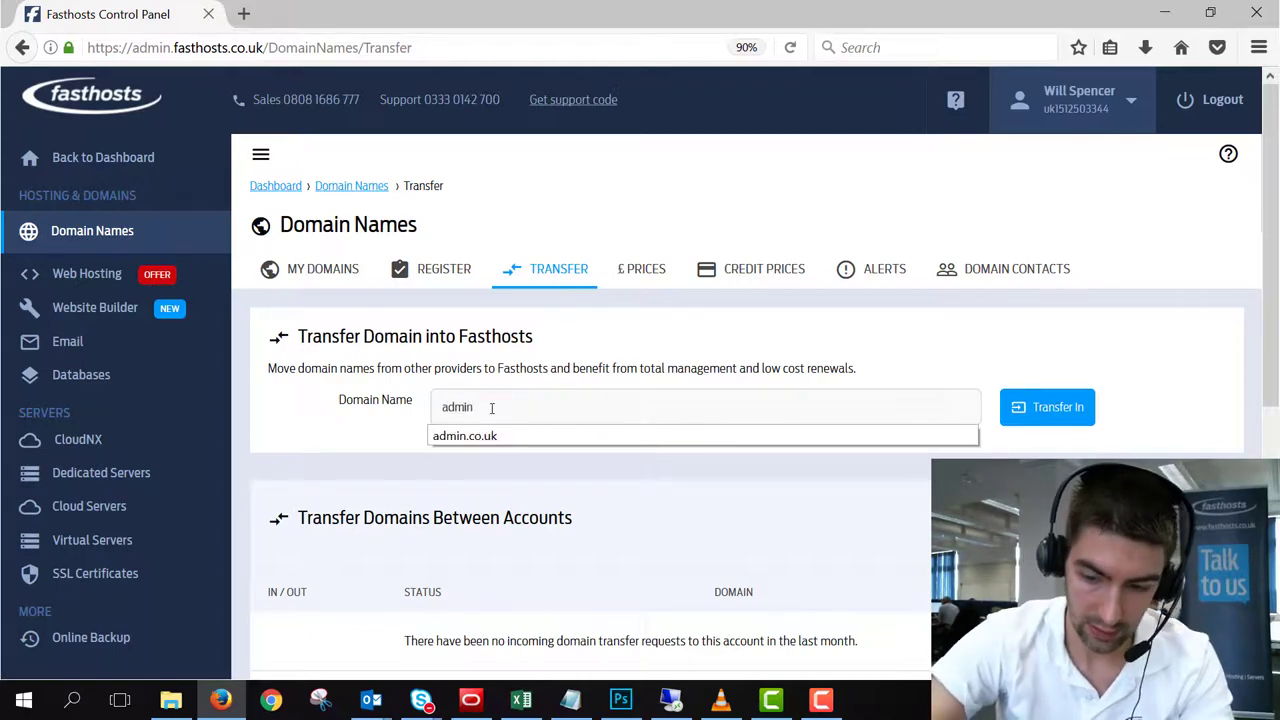
{"action": "type", "text": ".co.uk"}
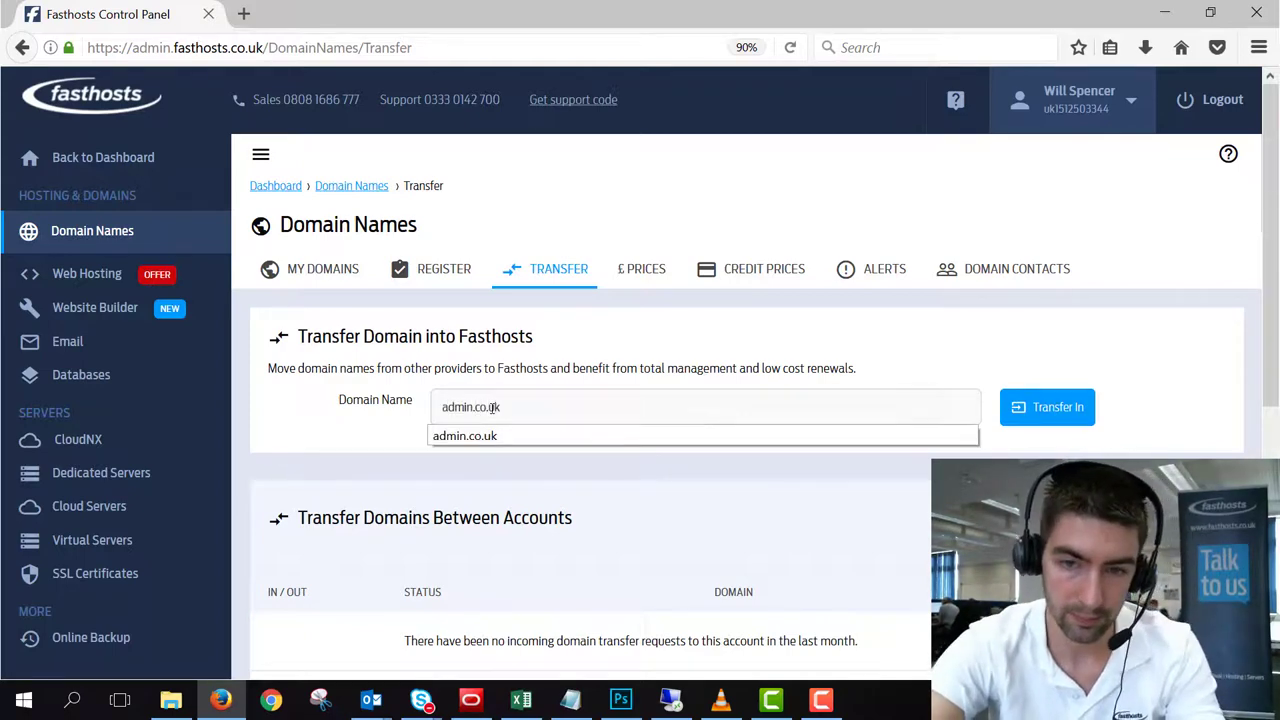
{"action": "left_click", "coordinate": [1050, 407]}
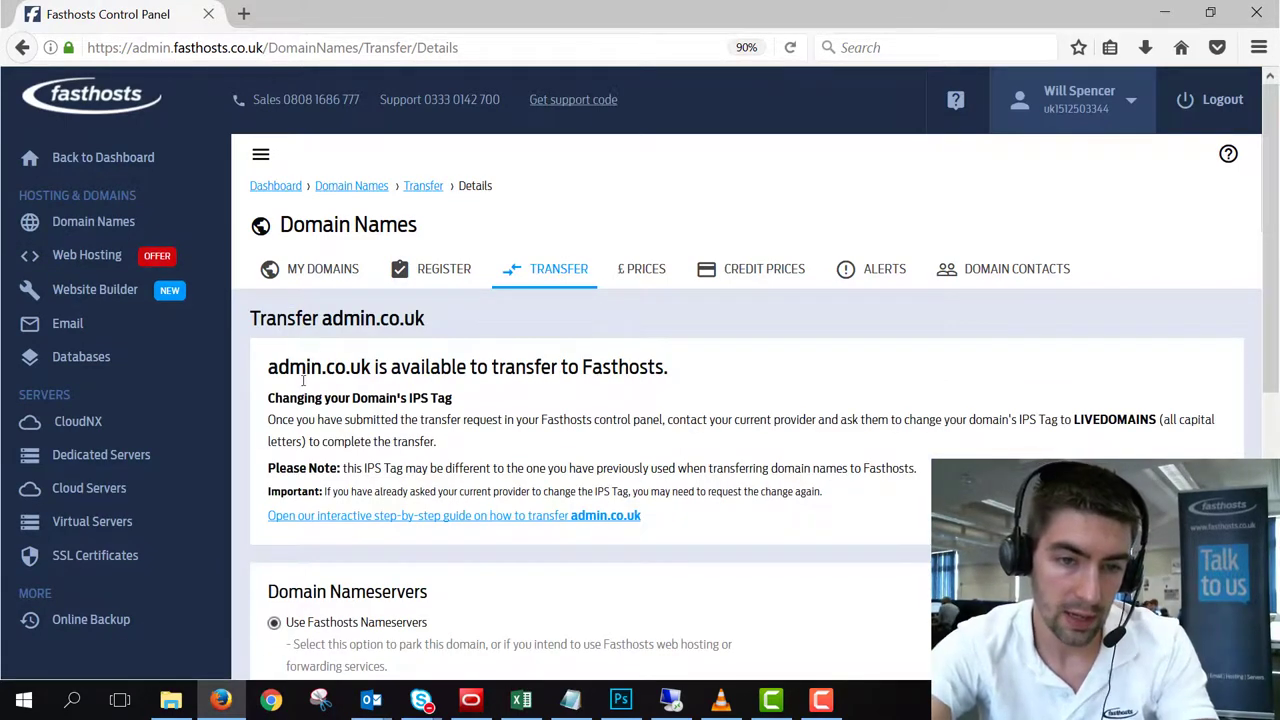
Step: Proceed with the admin.co.uk transfer keeping Use Fasthosts Nameservers selected
{"action": "scroll", "coordinate": [730, 370], "scroll_direction": "down", "scroll_amount": 3}
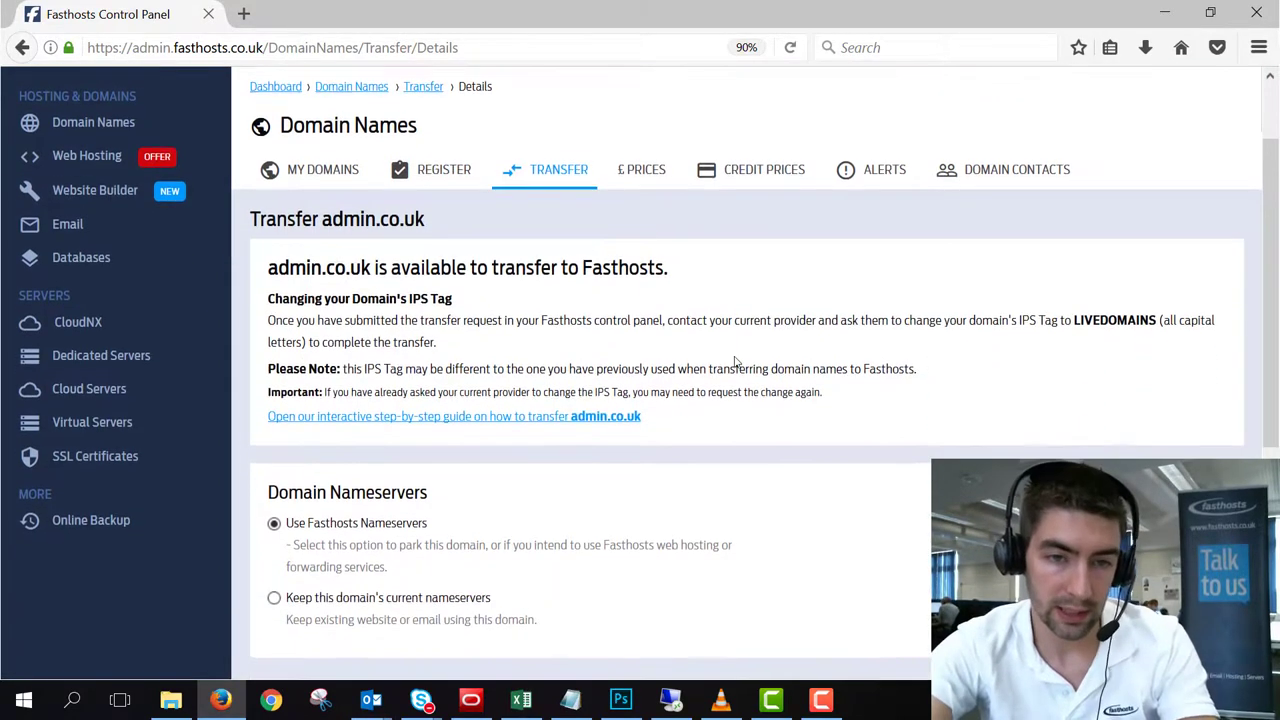
{"action": "scroll", "coordinate": [563, 257], "scroll_direction": "down", "scroll_amount": 1}
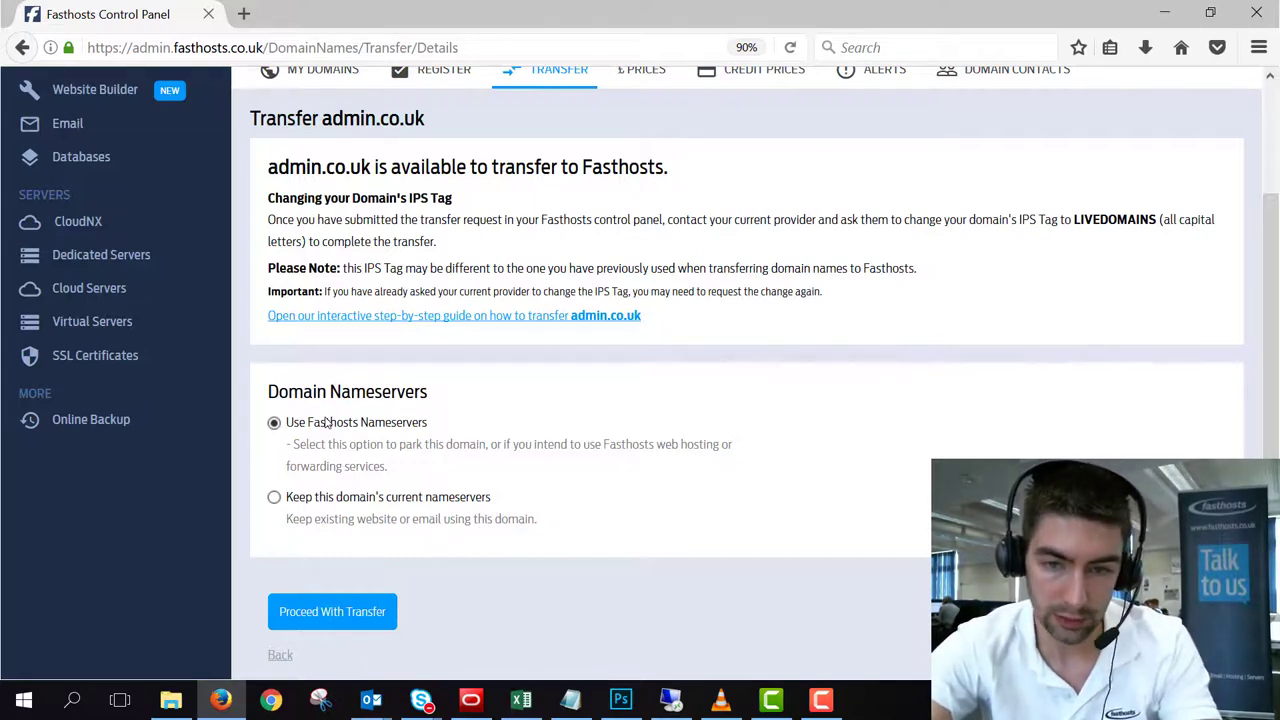
{"action": "left_click", "coordinate": [340, 611]}
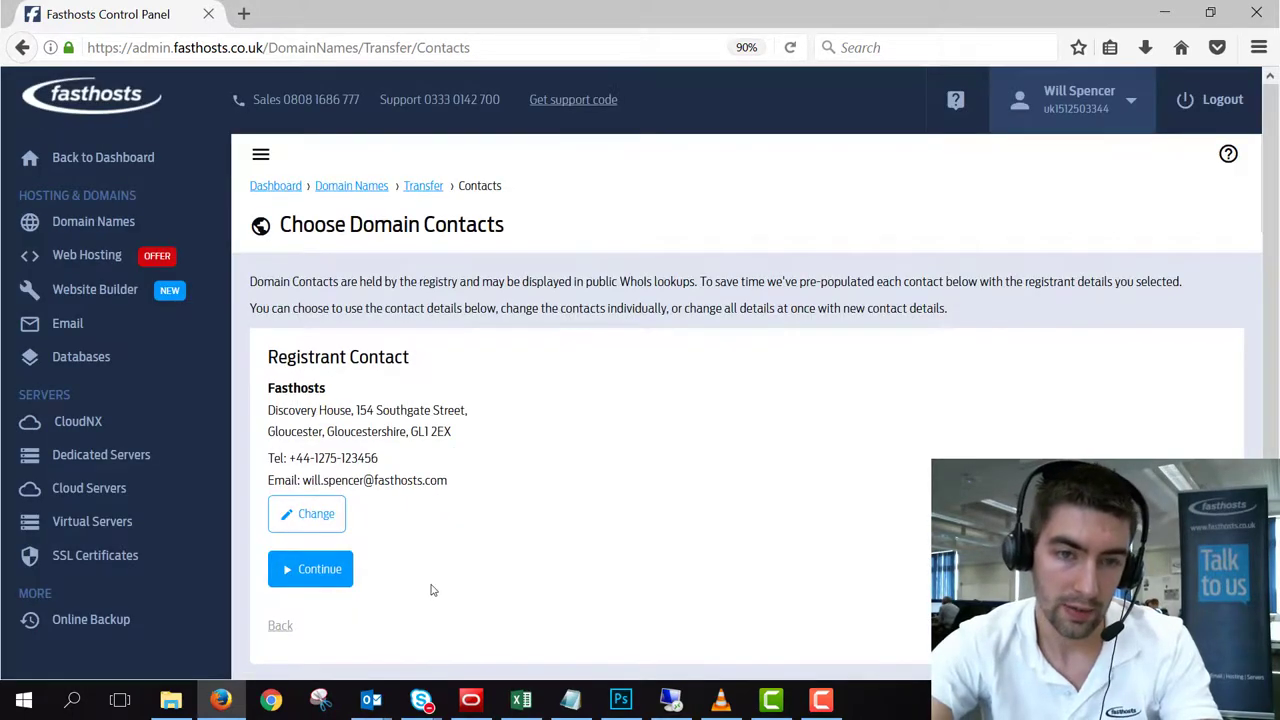
Step: Review the pre-filled Registrant Contact and continue with it unchanged
{"action": "scroll", "coordinate": [737, 437], "scroll_direction": "down", "scroll_amount": 3}
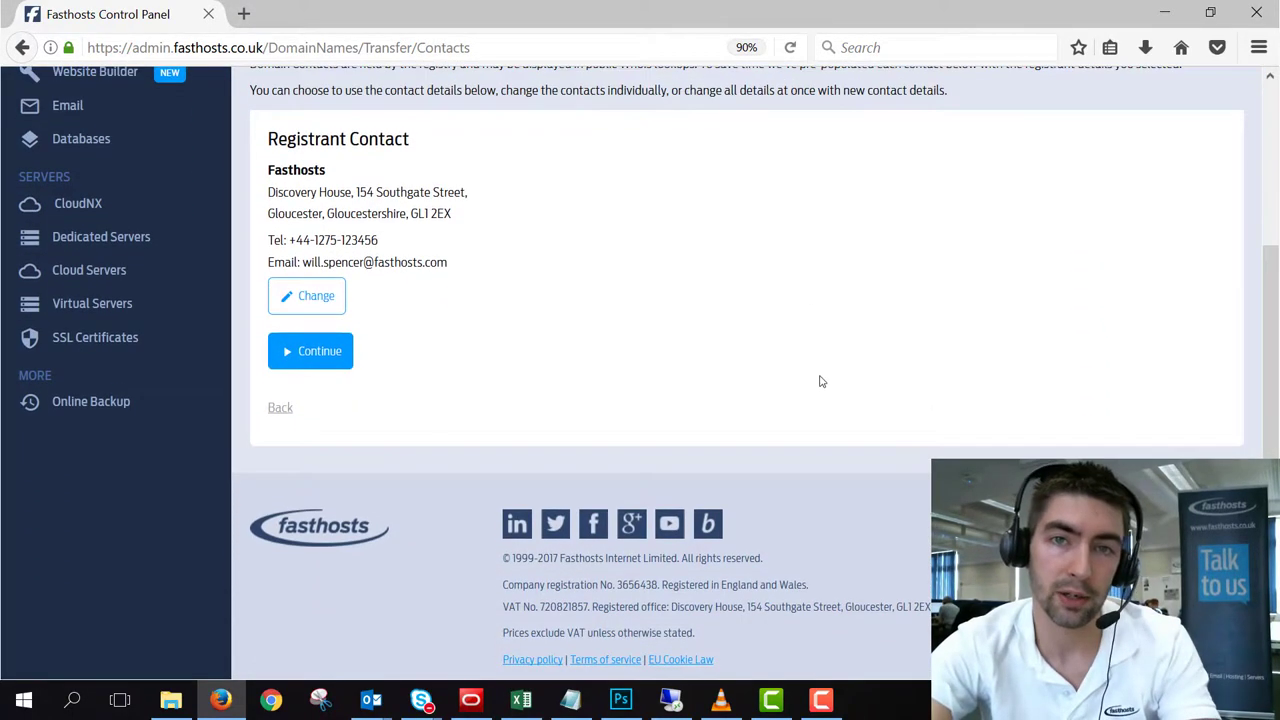
{"action": "scroll", "coordinate": [820, 381], "scroll_direction": "up", "scroll_amount": 1}
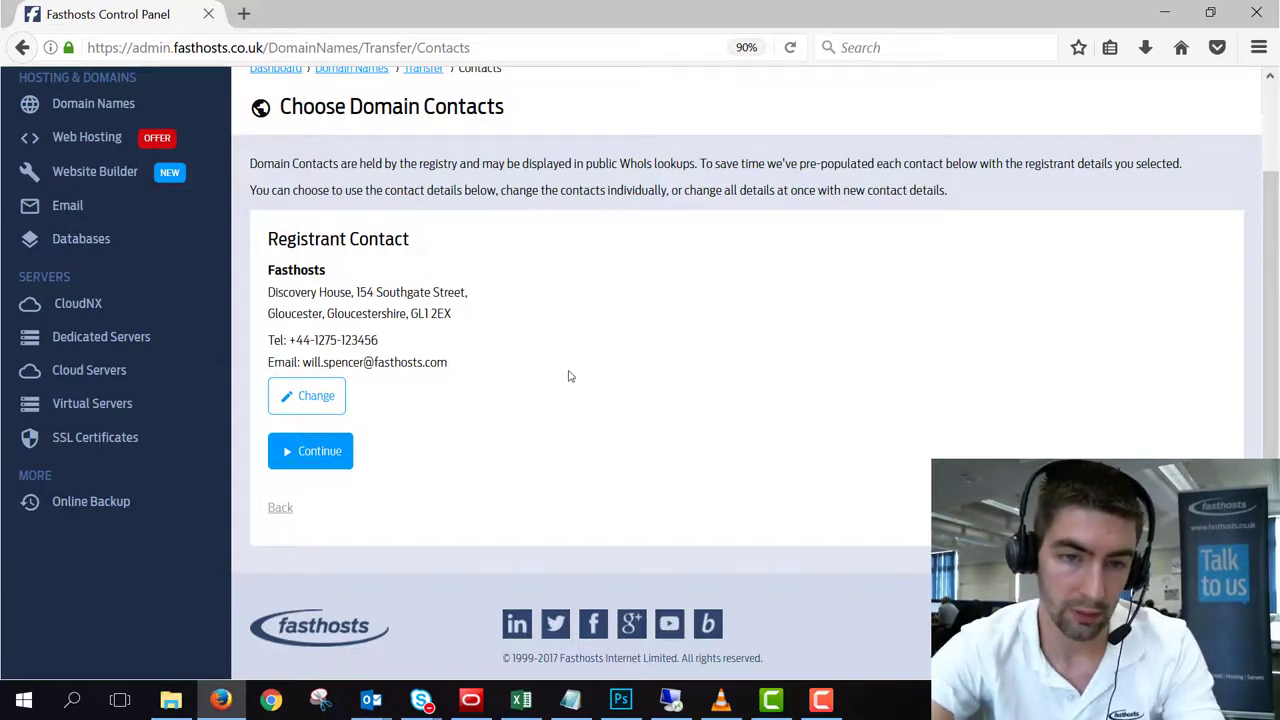
{"action": "left_click", "coordinate": [316, 453]}
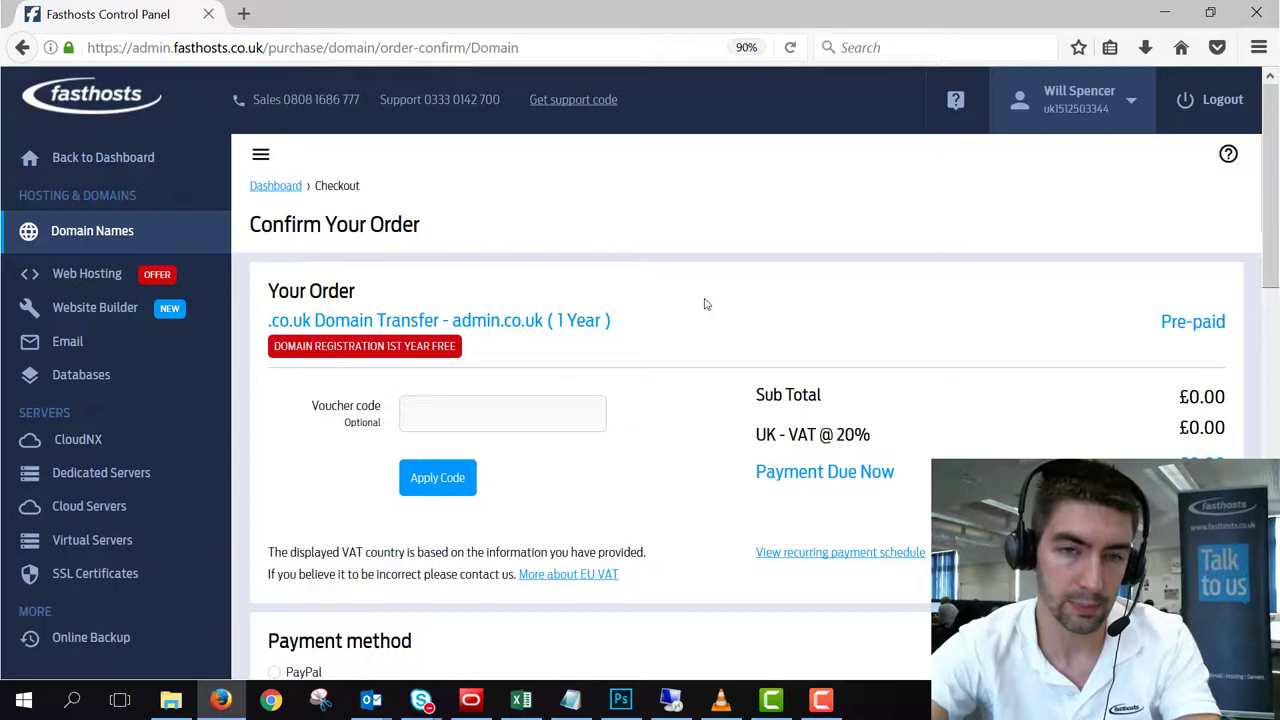
Step: Read through and accept the terms and conditions, then confirm and pay for the admin.co.uk transfer
{"action": "scroll", "coordinate": [704, 304], "scroll_direction": "down", "scroll_amount": 8}
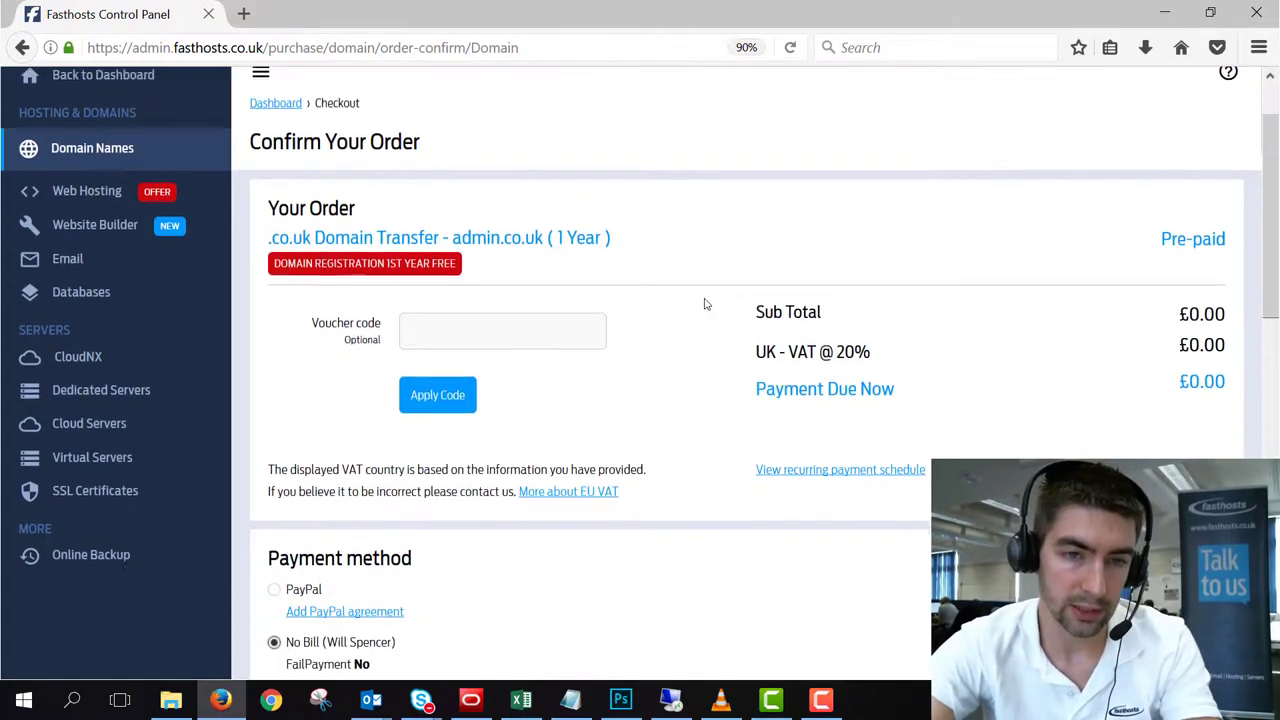
{"action": "scroll", "coordinate": [687, 278], "scroll_direction": "down", "scroll_amount": 20}
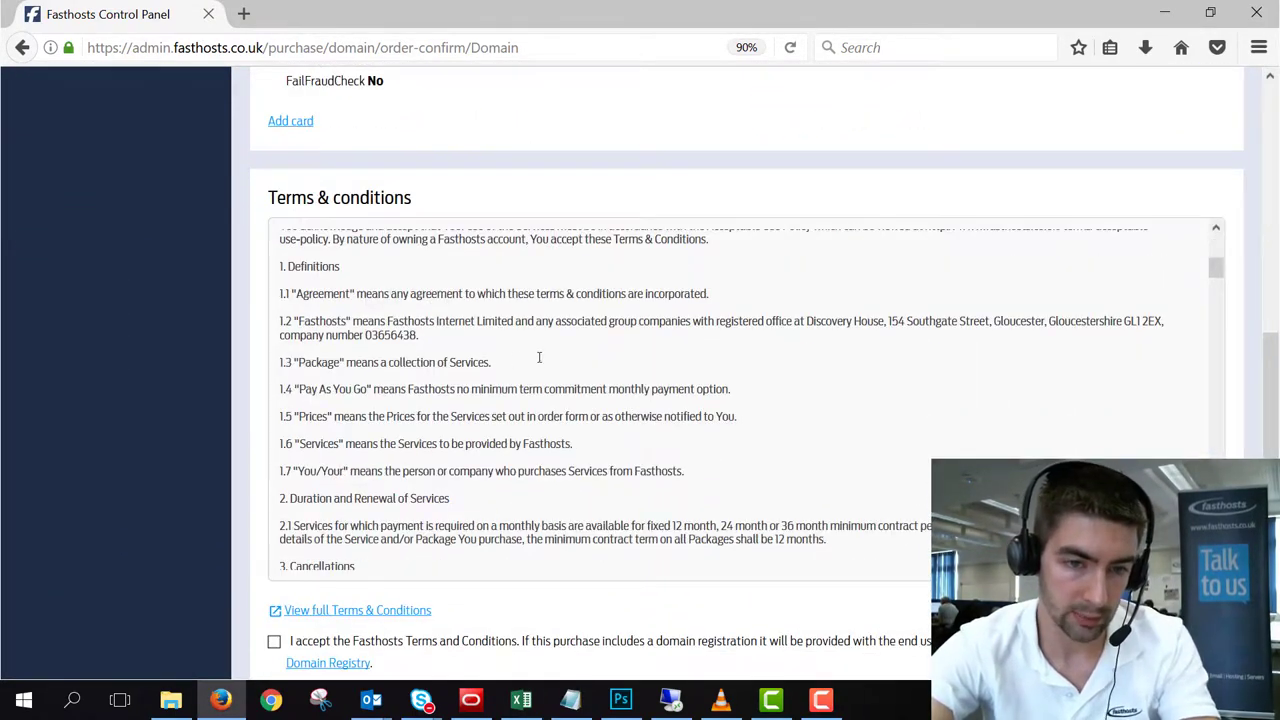
{"action": "scroll", "coordinate": [474, 540], "scroll_direction": "down", "scroll_amount": 5}
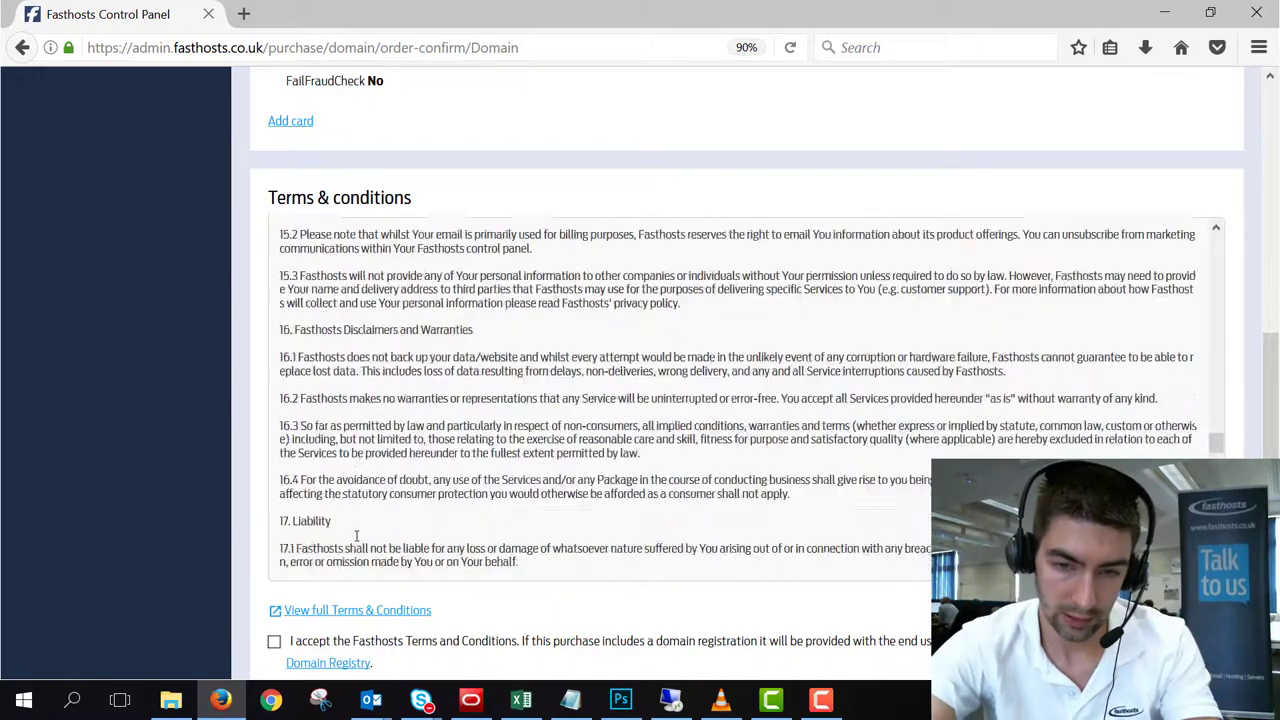
{"action": "scroll", "coordinate": [551, 614], "scroll_direction": "down", "scroll_amount": 3}
{"action": "left_click", "coordinate": [274, 441]}
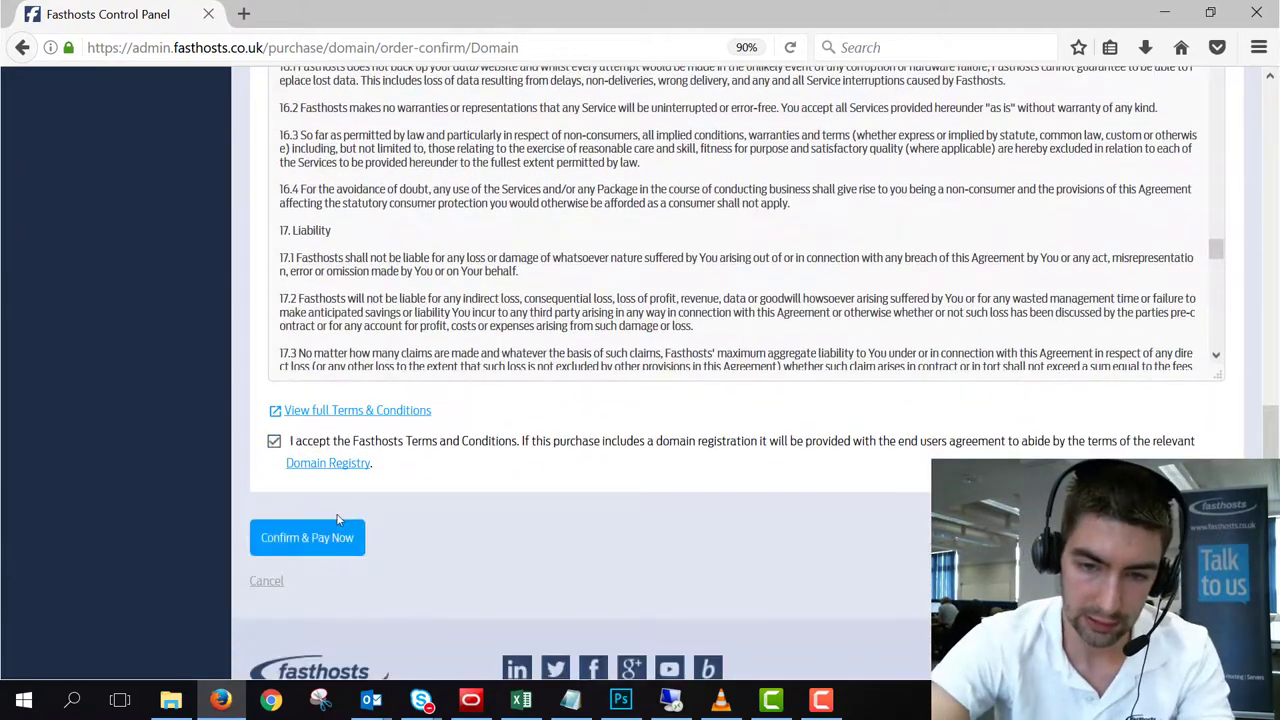
{"action": "left_click", "coordinate": [317, 542]}
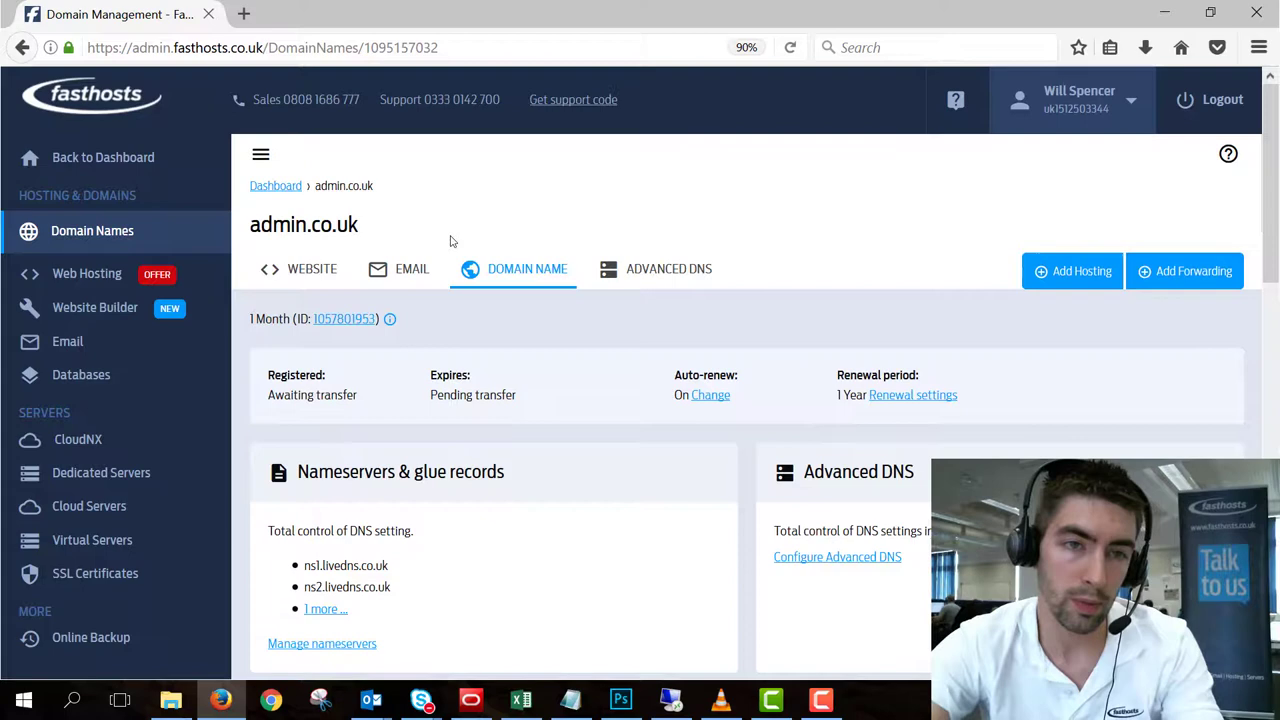
Step: Open the who.is website in a new browser tab
{"action": "left_click", "coordinate": [246, 14]}
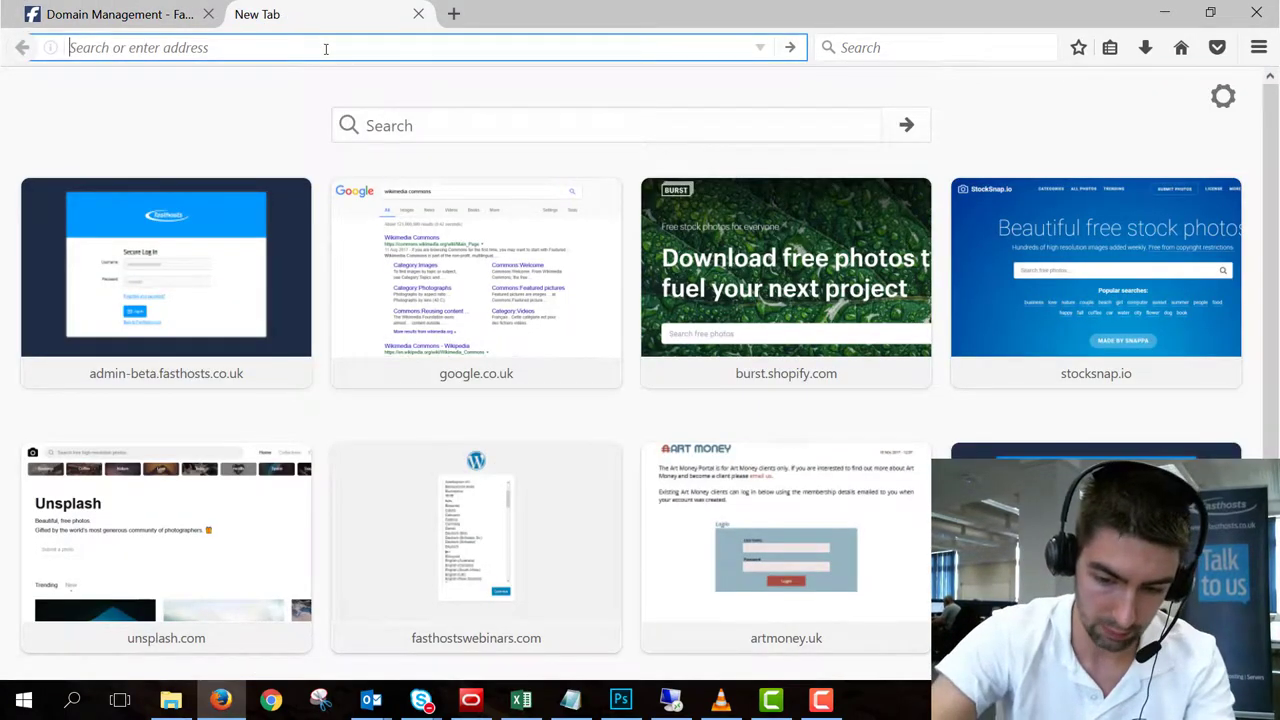
{"action": "type", "text": "who."}
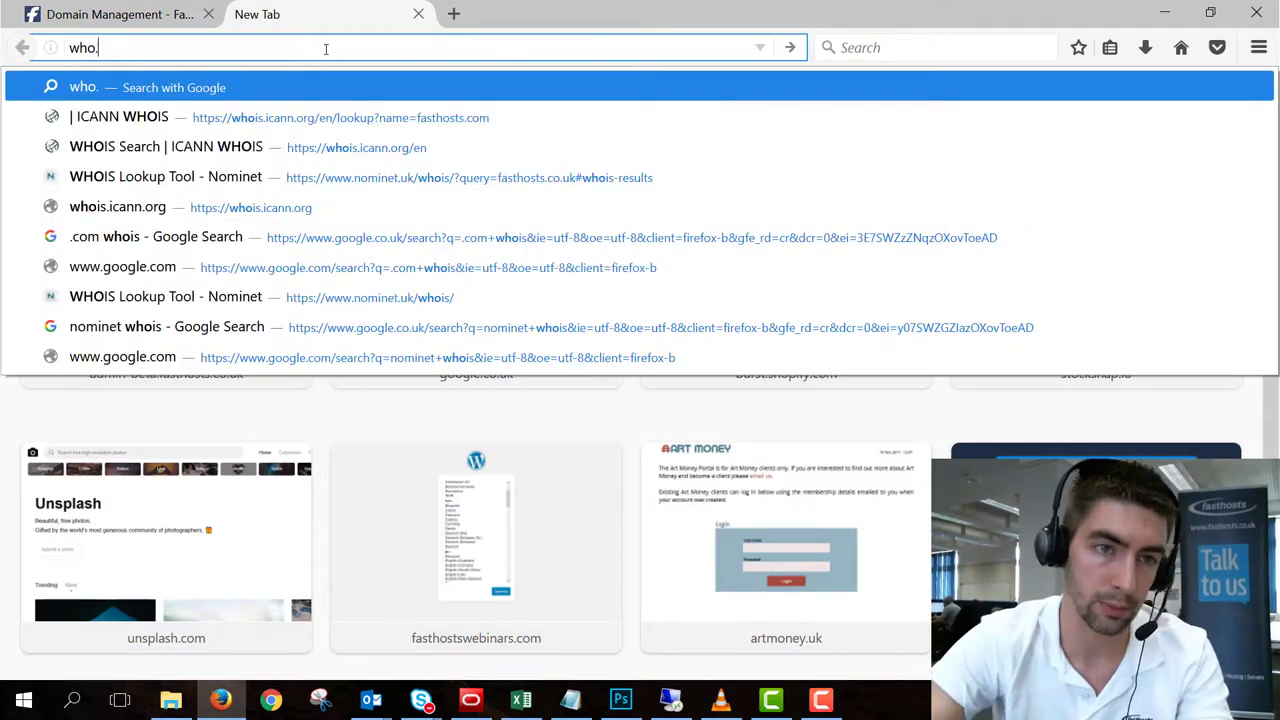
{"action": "type", "text": "is"}
{"action": "key", "text": "Return"}
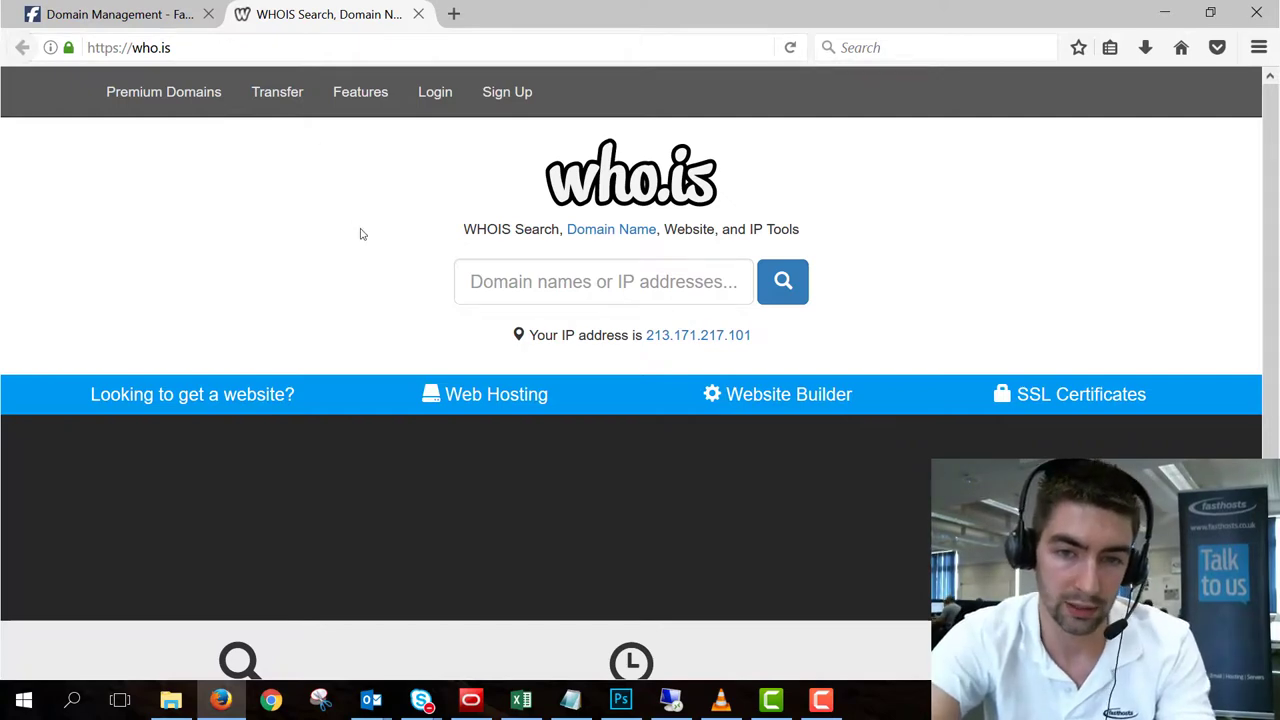
Step: Run a WHOIS lookup for fhexample.co.uk
{"action": "left_click", "coordinate": [581, 288]}
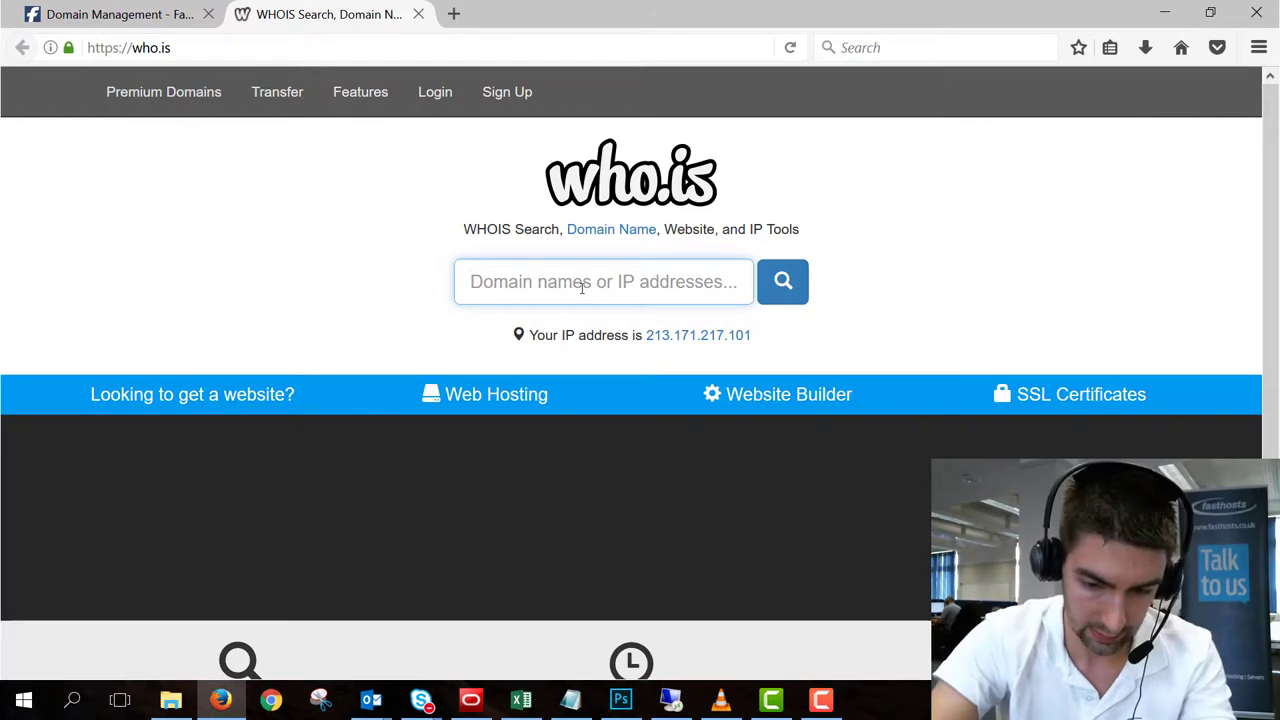
{"action": "type", "text": "fhexam"}
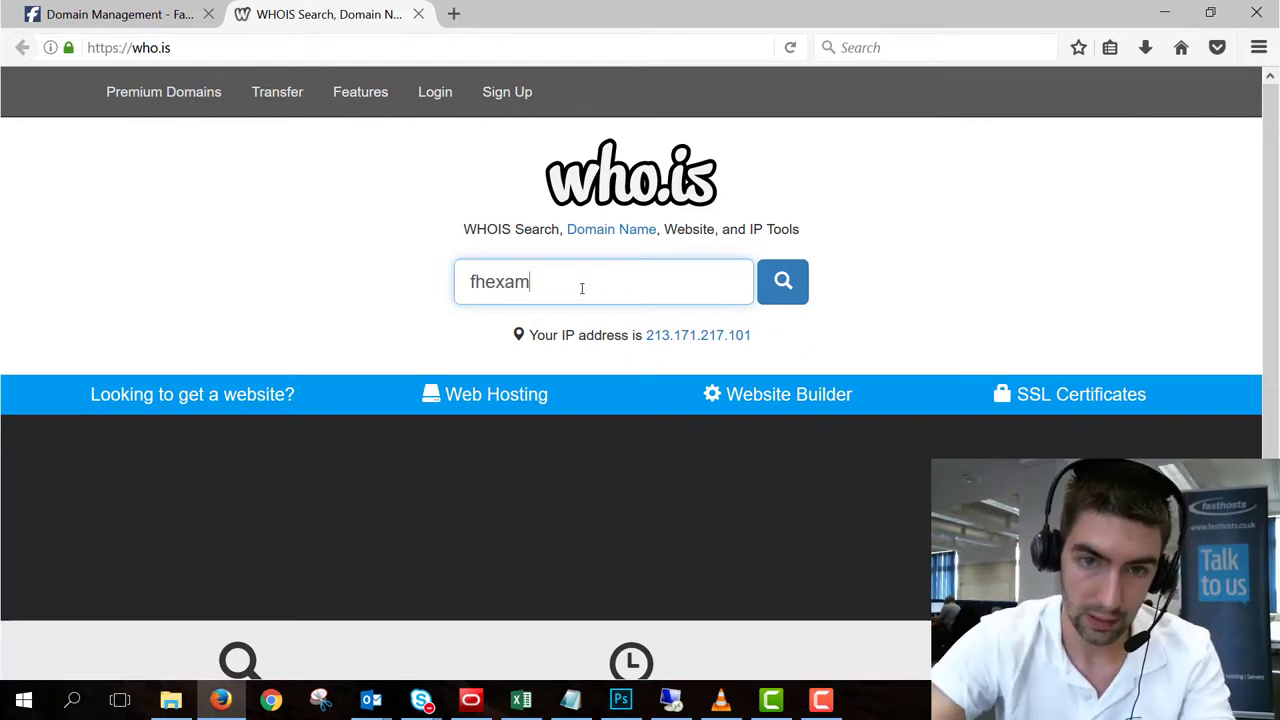
{"action": "type", "text": "ple.co.uk"}
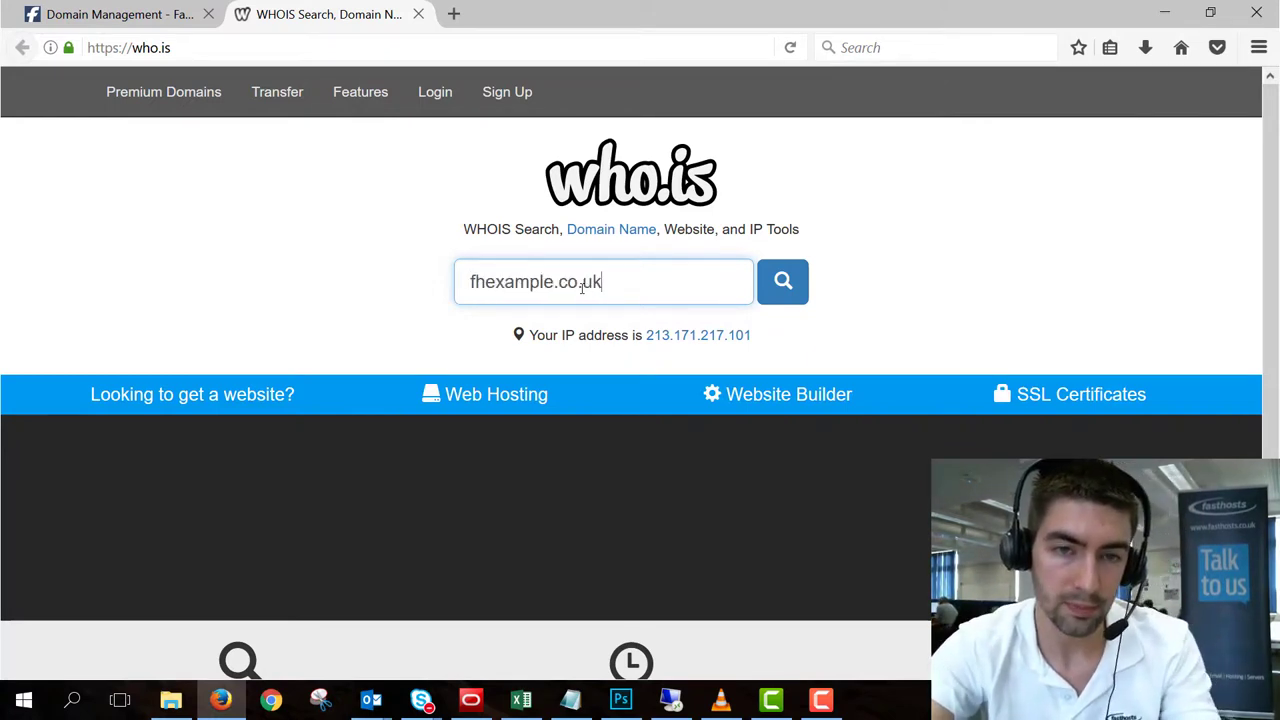
{"action": "key", "text": "Return"}
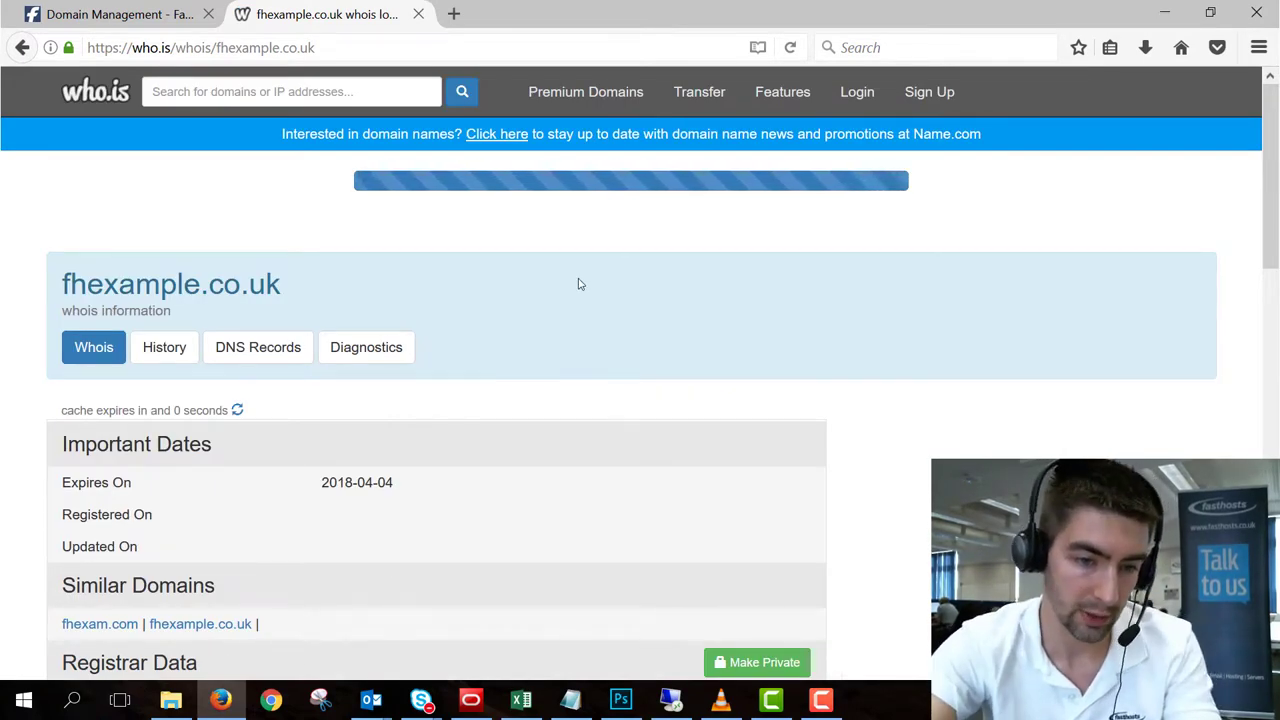
Step: Find the Fasthosts Internet Ltd registrar entry and highlight its LIVEDOMAINS tag
{"action": "scroll", "coordinate": [578, 285], "scroll_direction": "down", "scroll_amount": 5}
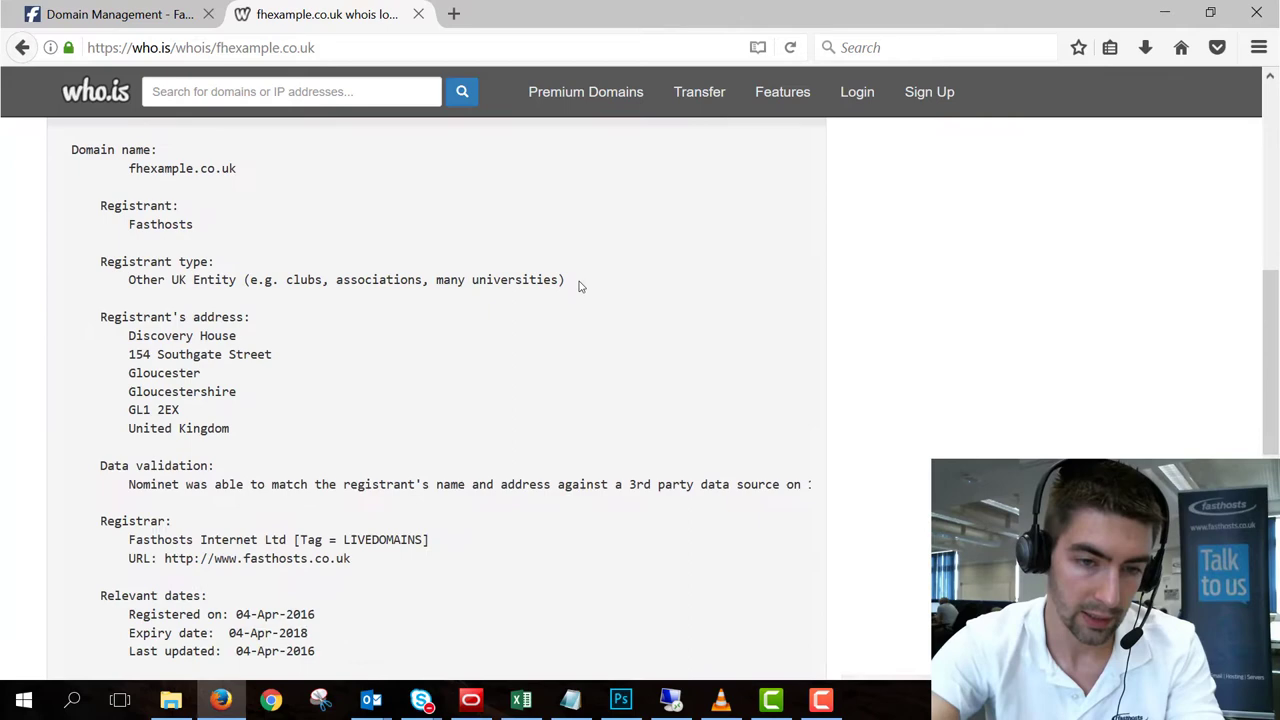
{"action": "scroll", "coordinate": [577, 286], "scroll_direction": "down", "scroll_amount": 4}
{"action": "scroll", "coordinate": [317, 268], "scroll_direction": "up", "scroll_amount": 2}
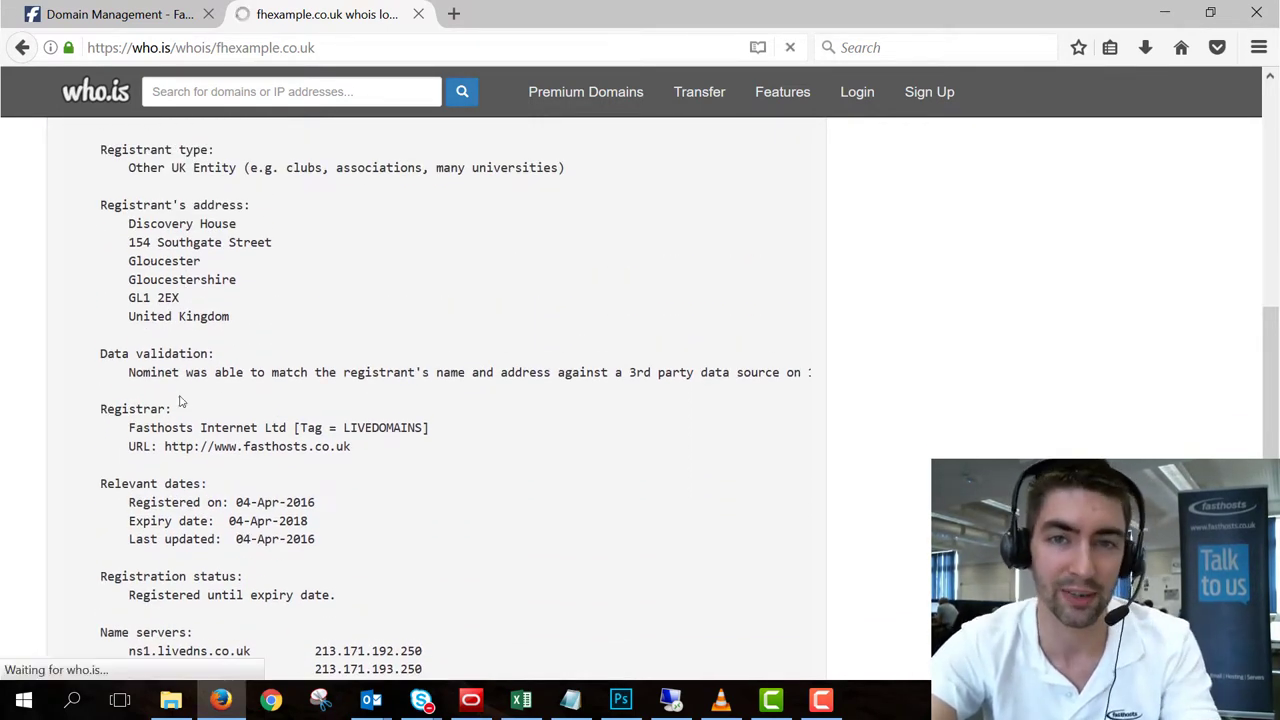
{"action": "scroll", "coordinate": [266, 351], "scroll_direction": "up", "scroll_amount": 2}
{"action": "scroll", "coordinate": [234, 322], "scroll_direction": "down", "scroll_amount": 3}
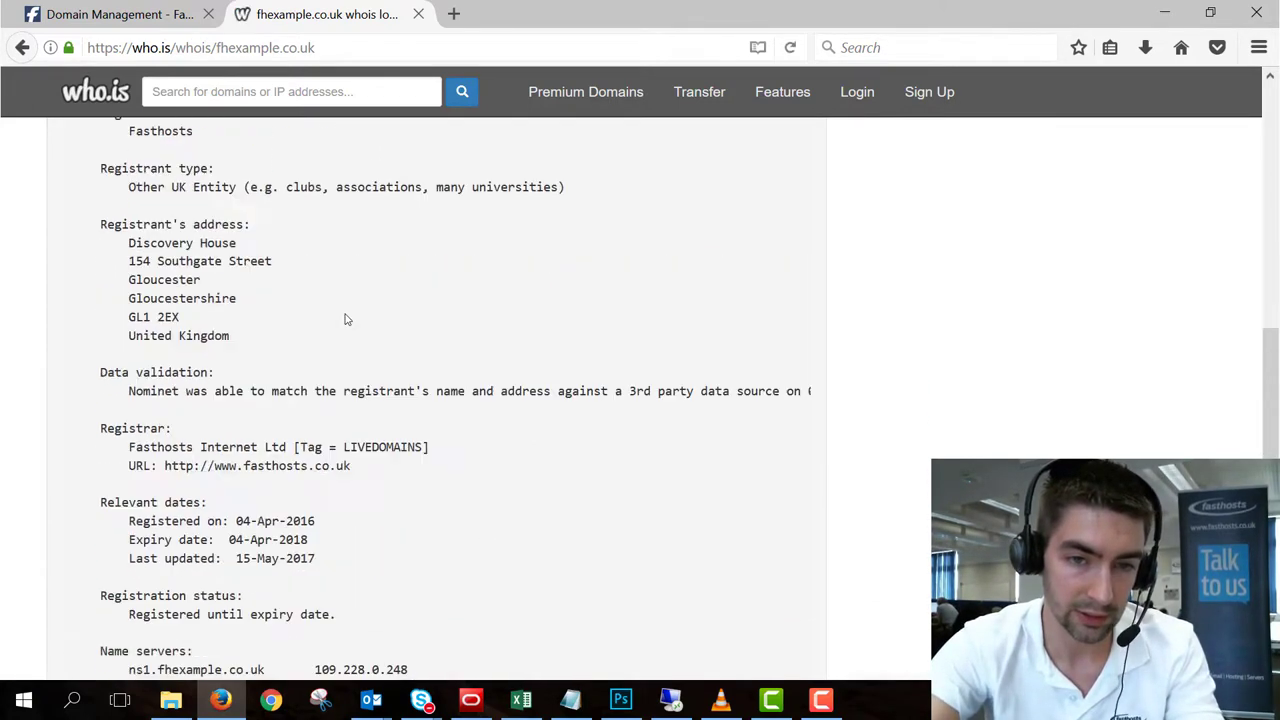
{"action": "scroll", "coordinate": [346, 319], "scroll_direction": "up", "scroll_amount": 1}
{"action": "left_click_drag", "start_coordinate": [344, 479], "coordinate": [426, 479]}
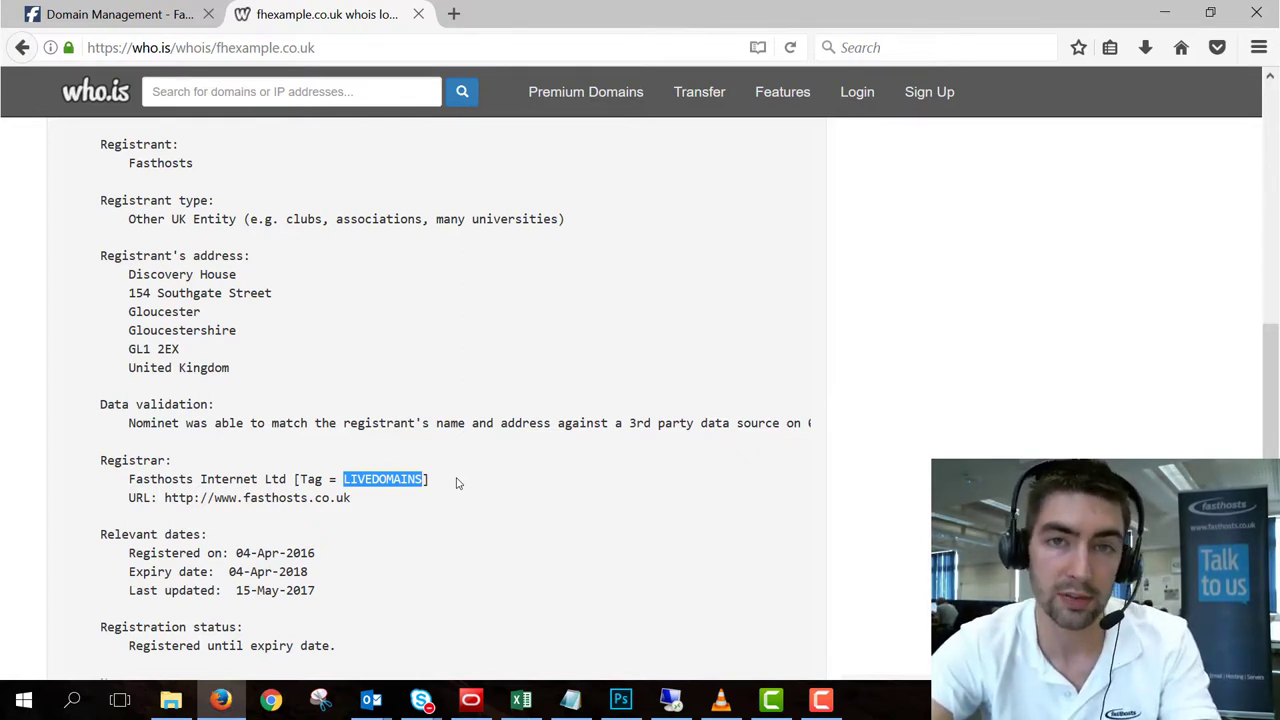
{"action": "left_click", "coordinate": [88, 22]}
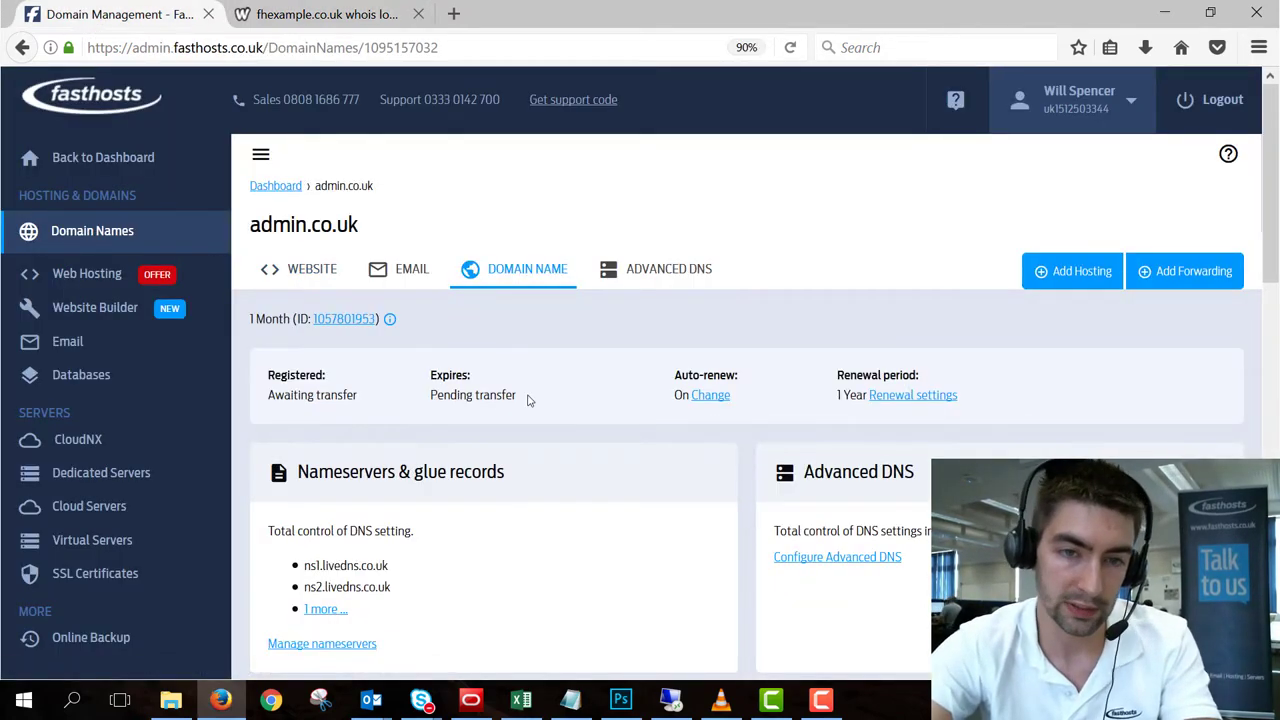
{"action": "left_click_drag", "start_coordinate": [530, 400], "coordinate": [258, 401]}
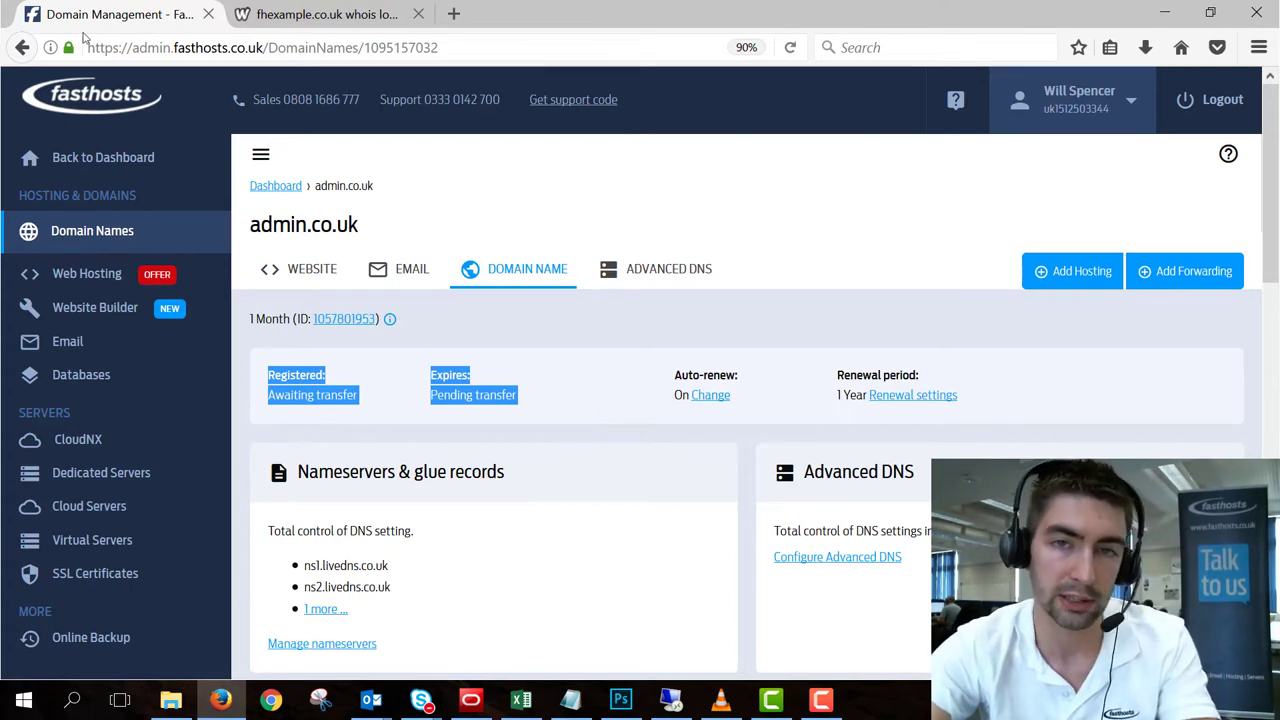
{"action": "left_click", "coordinate": [265, 20]}
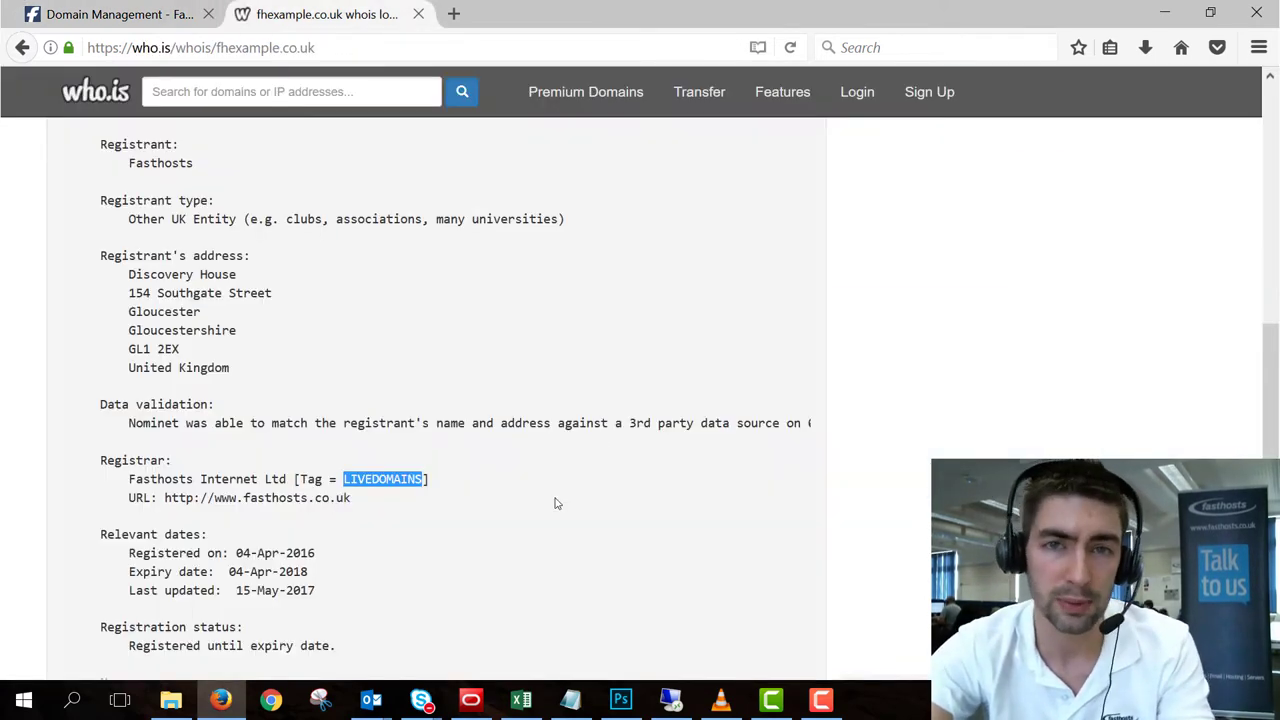